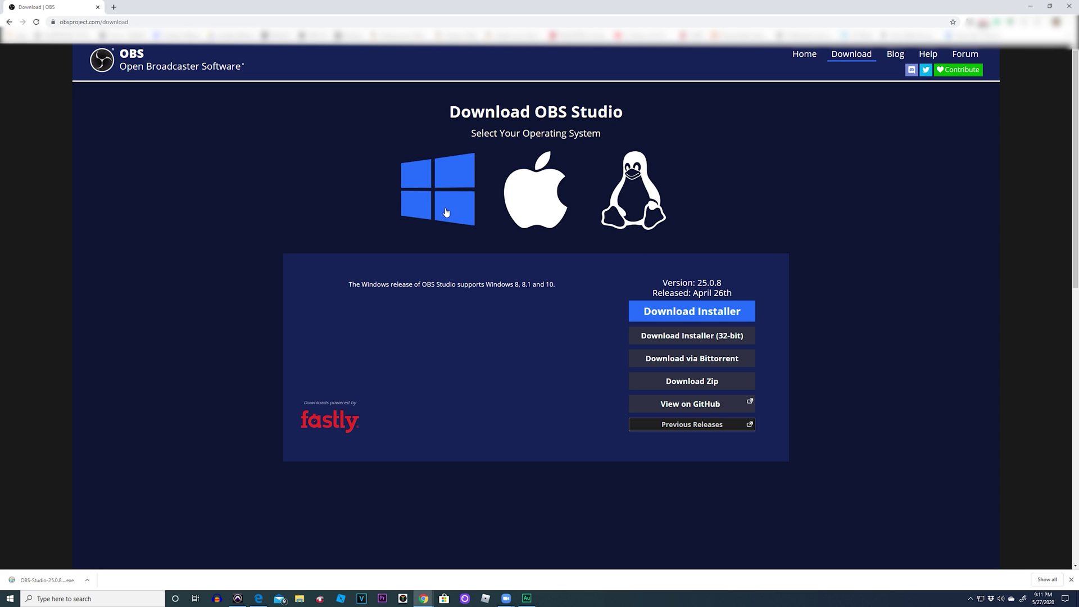
Step: Download the OBS Studio 25.0.8 Windows installer from obsproject.com
click(694, 312)
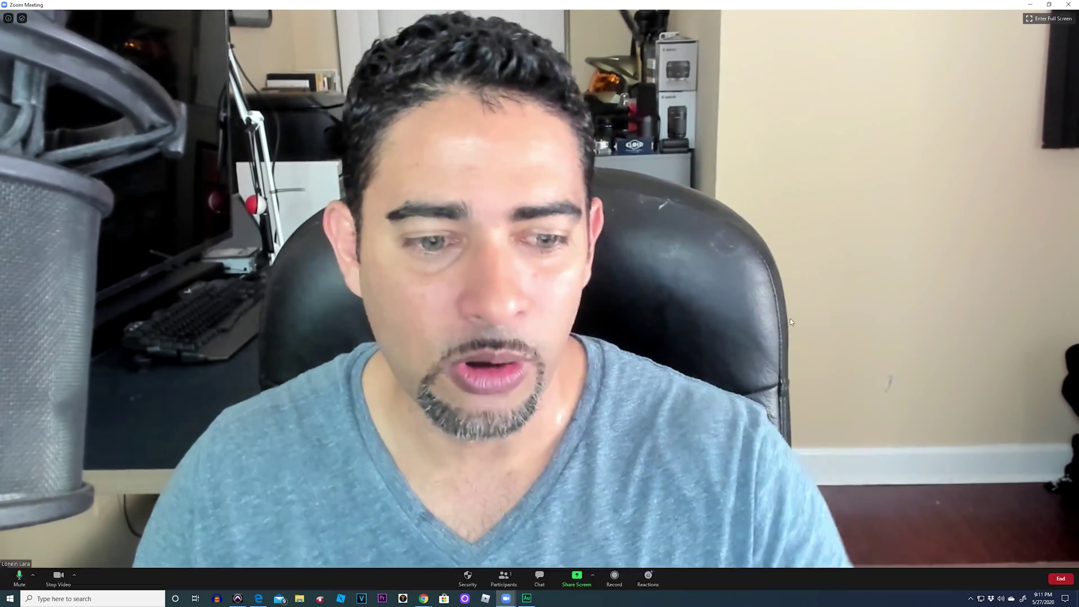
Step: Launch OBS Studio (64bit) via Windows search and add a new Video Capture Device source
click(73, 600)
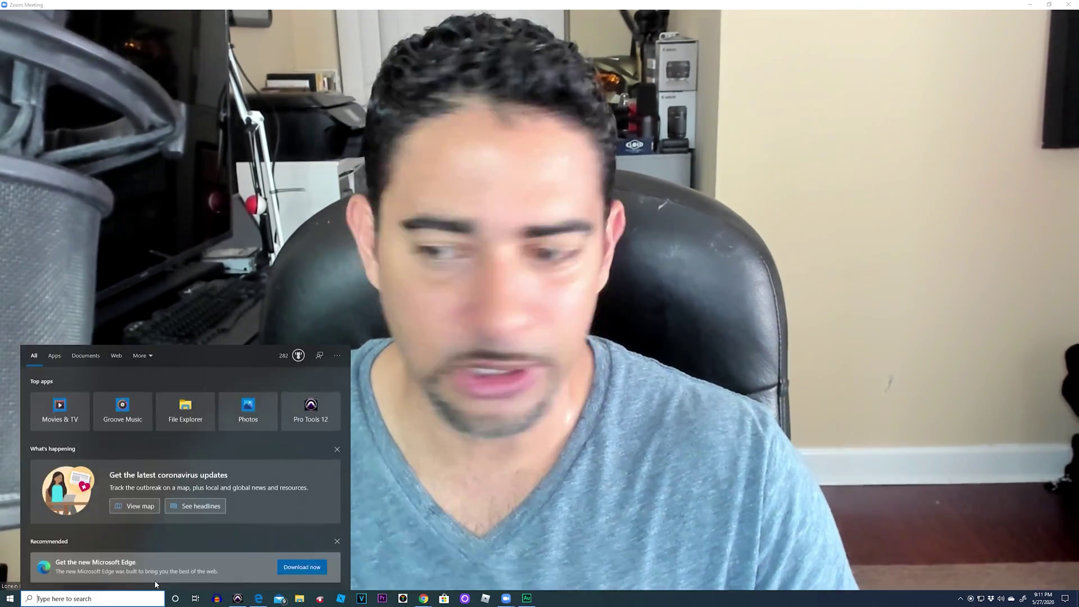
text(obs)
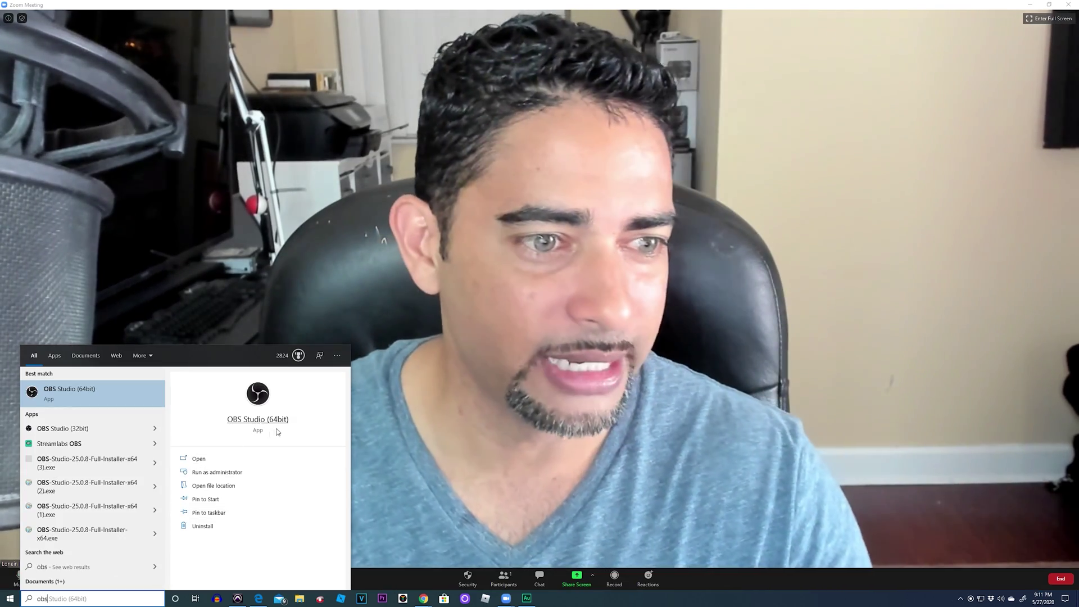
click(199, 459)
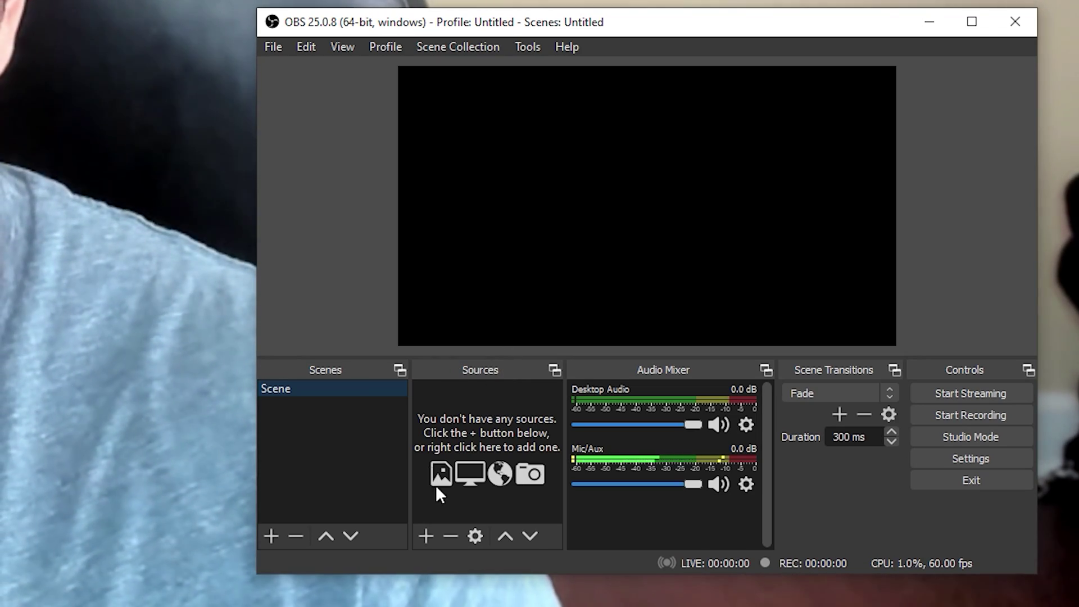
click(427, 535)
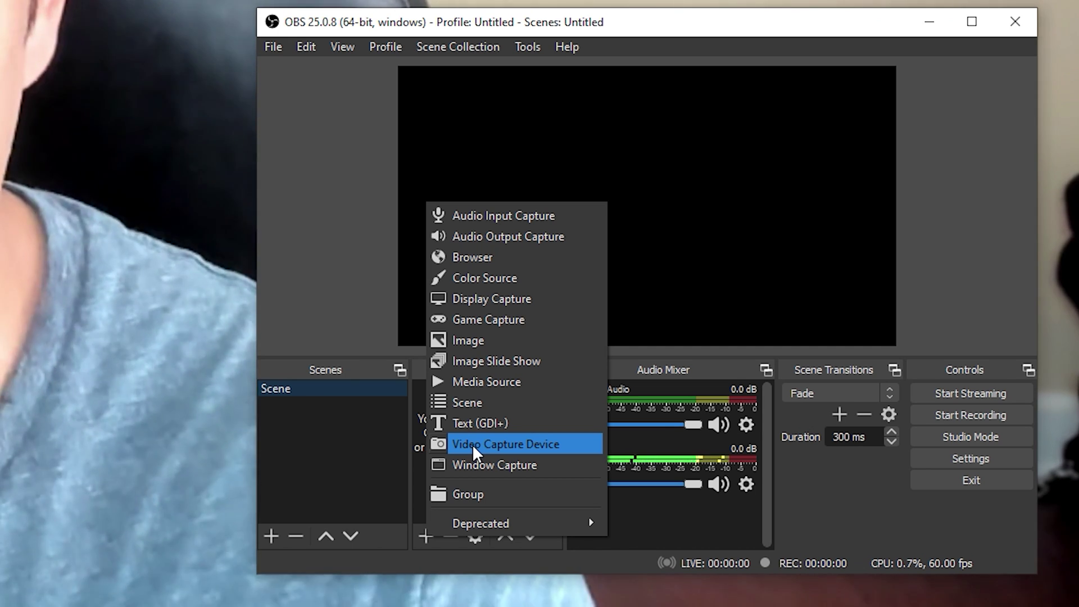
click(472, 444)
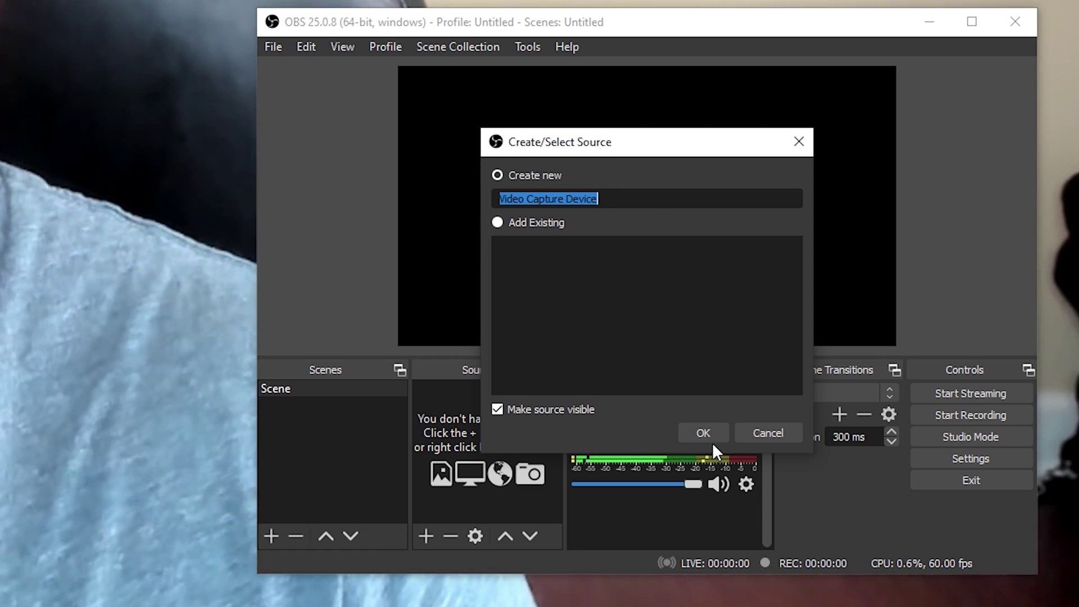
click(712, 441)
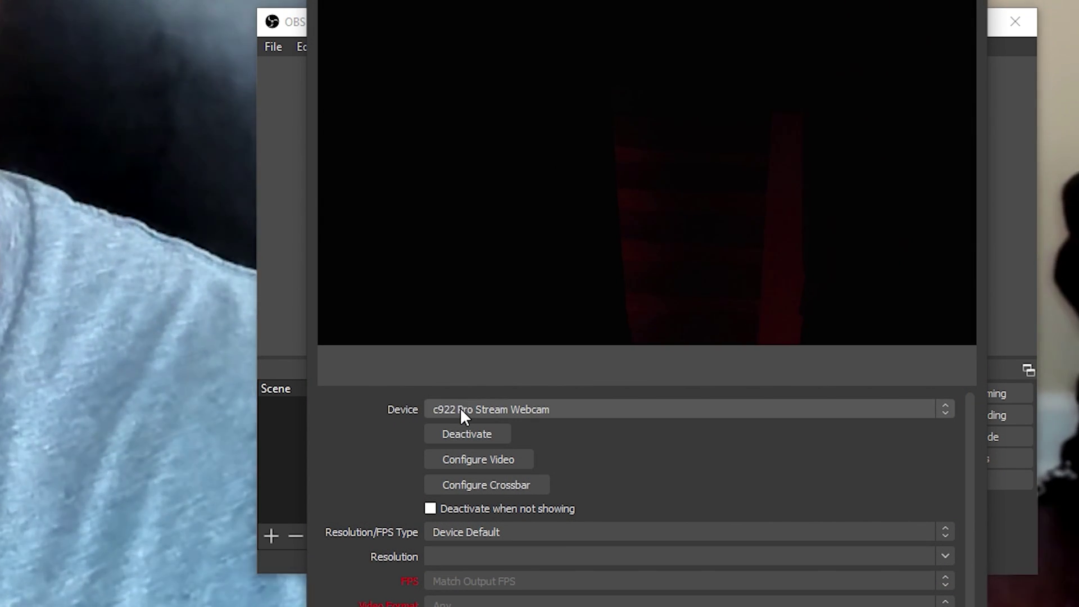
Step: Choose the Logitech BRIO as the capture source's device
click(461, 411)
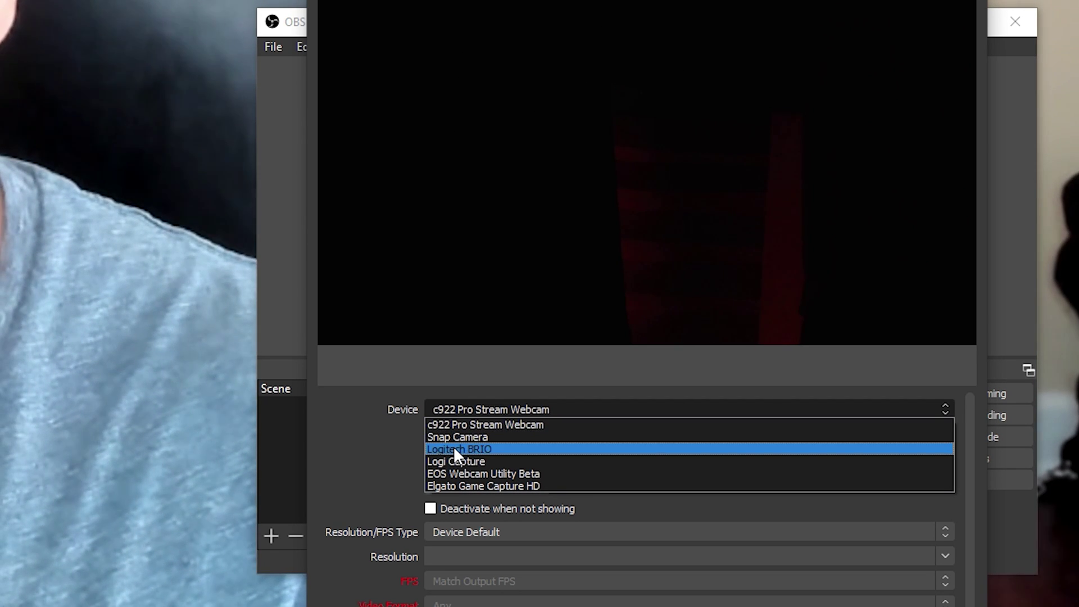
click(453, 448)
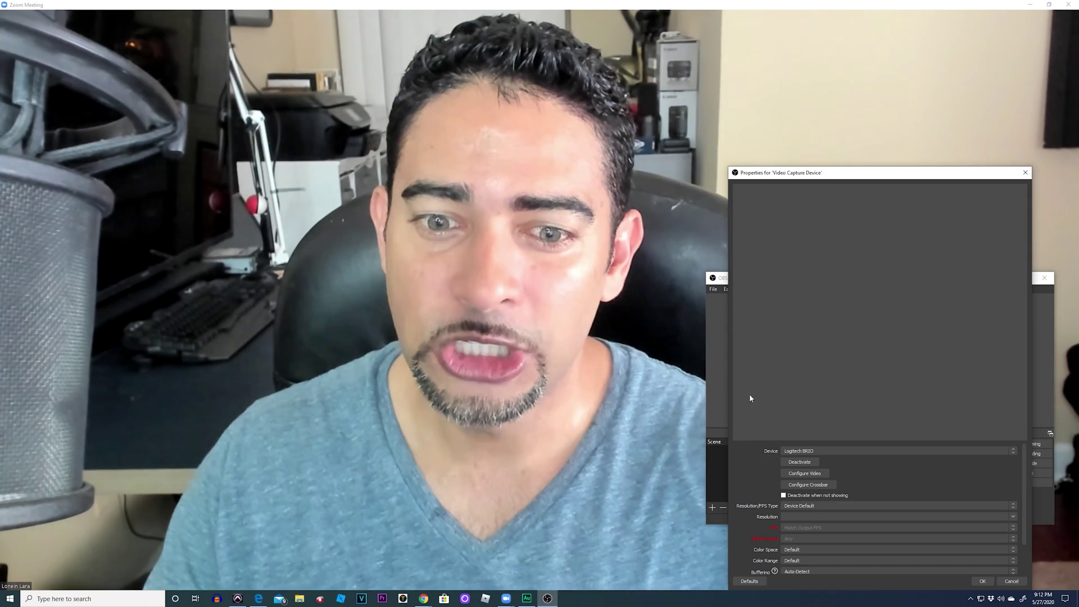
Step: Bring up the BRIO's Configure Video dialog, then close the source properties, saving the settings
click(804, 475)
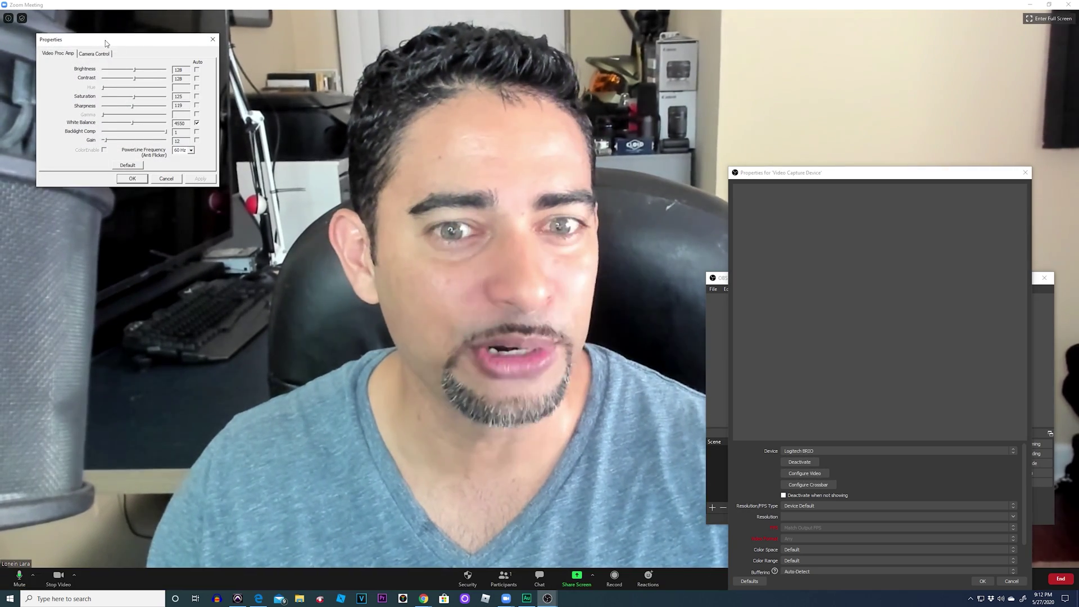
drag(105, 44, 95, 83)
click(1025, 173)
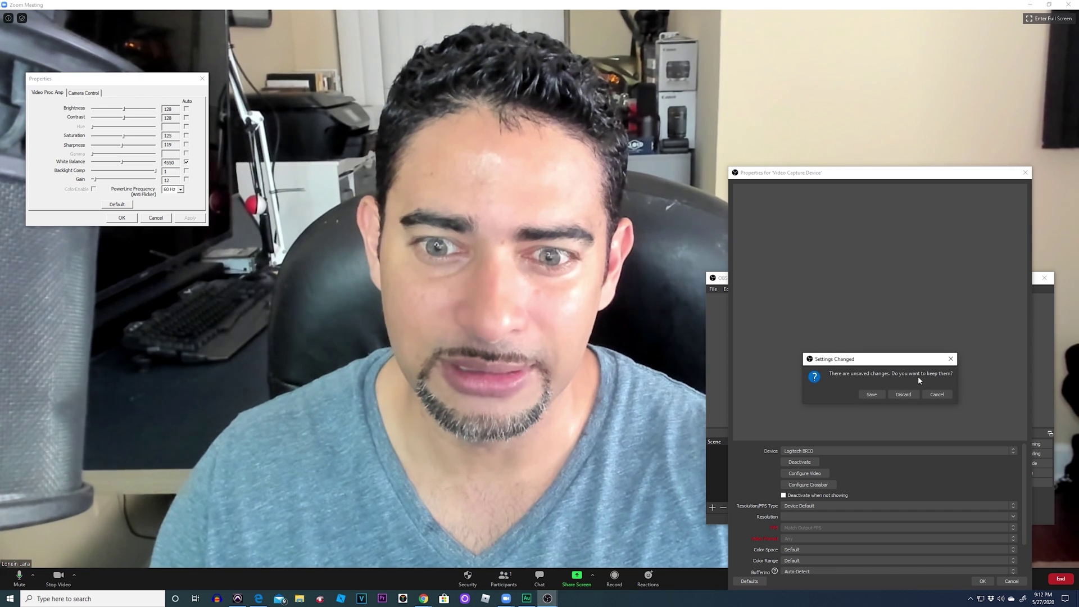
click(937, 395)
click(1026, 173)
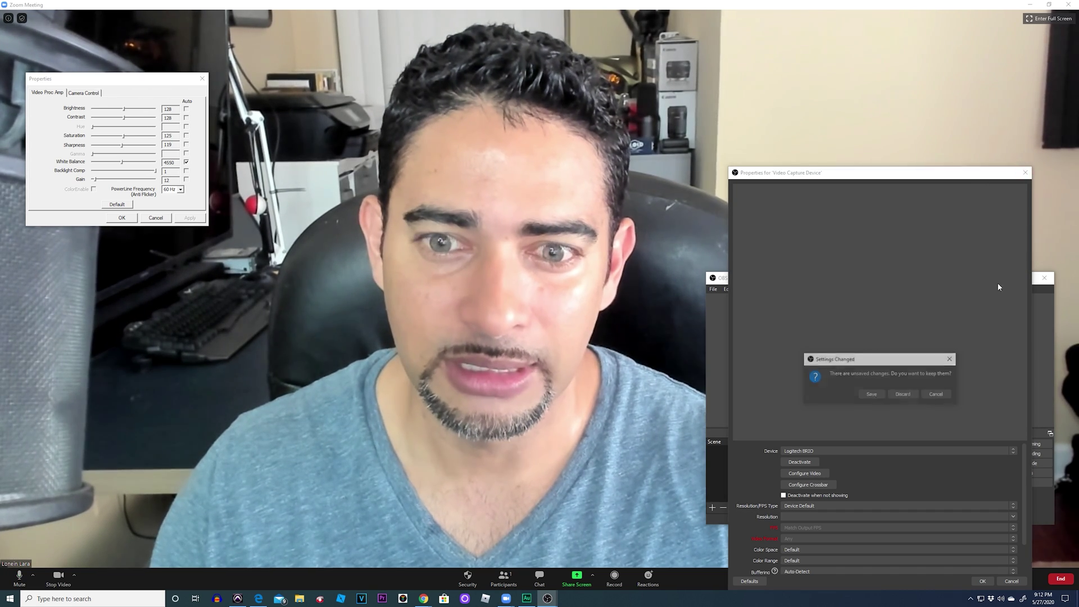
click(872, 394)
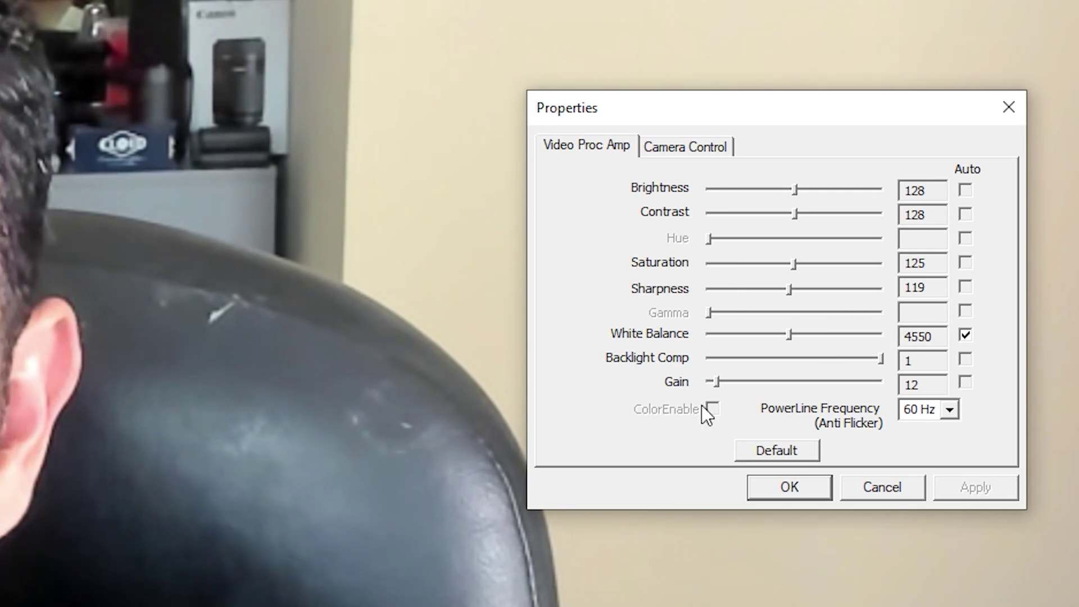
click(703, 145)
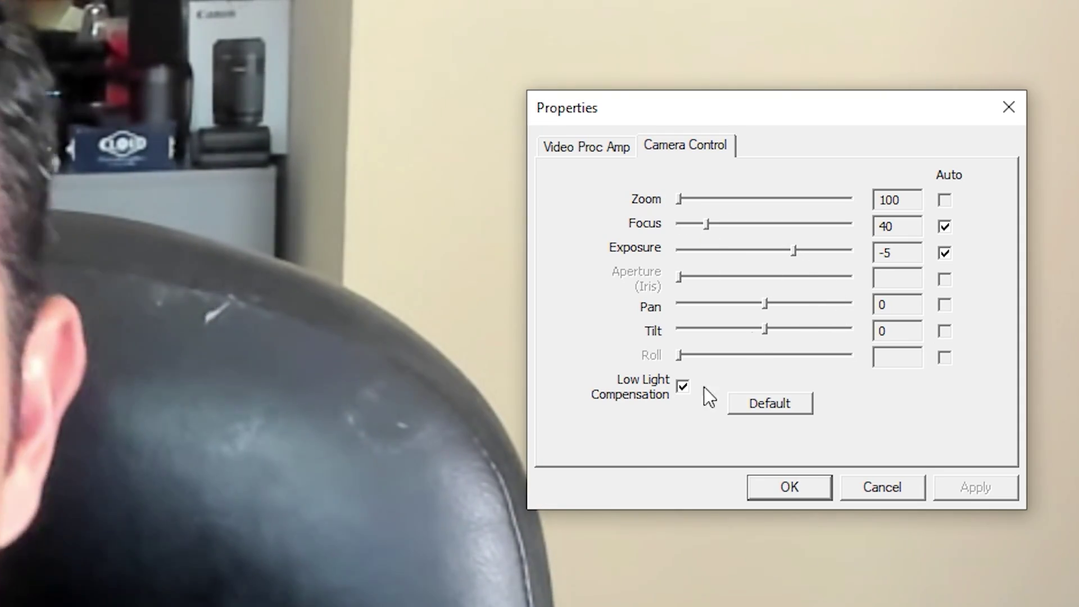
click(582, 149)
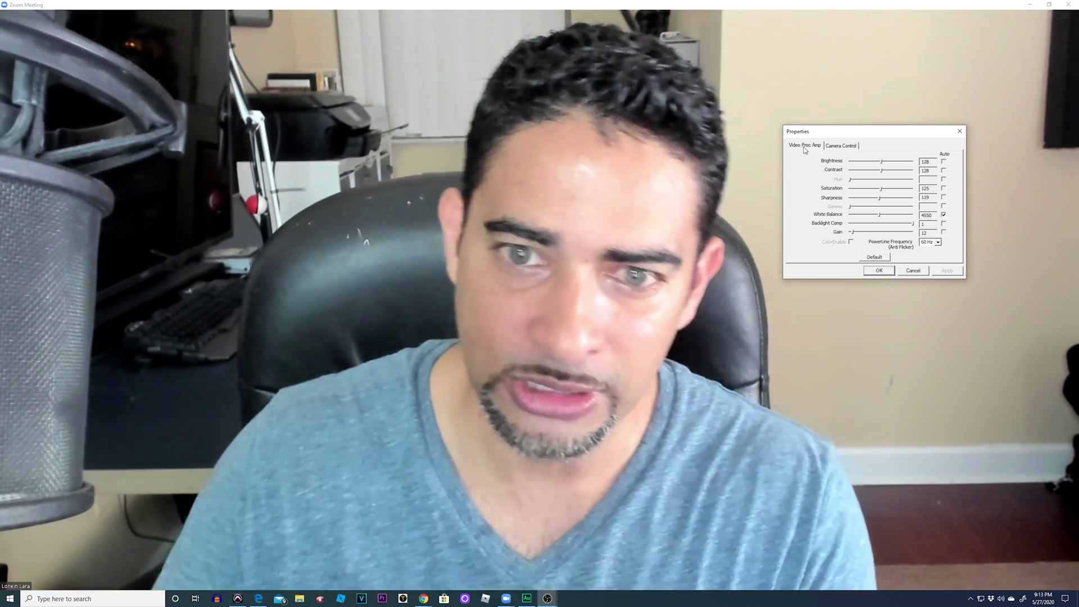
mouse_move(984, 223)
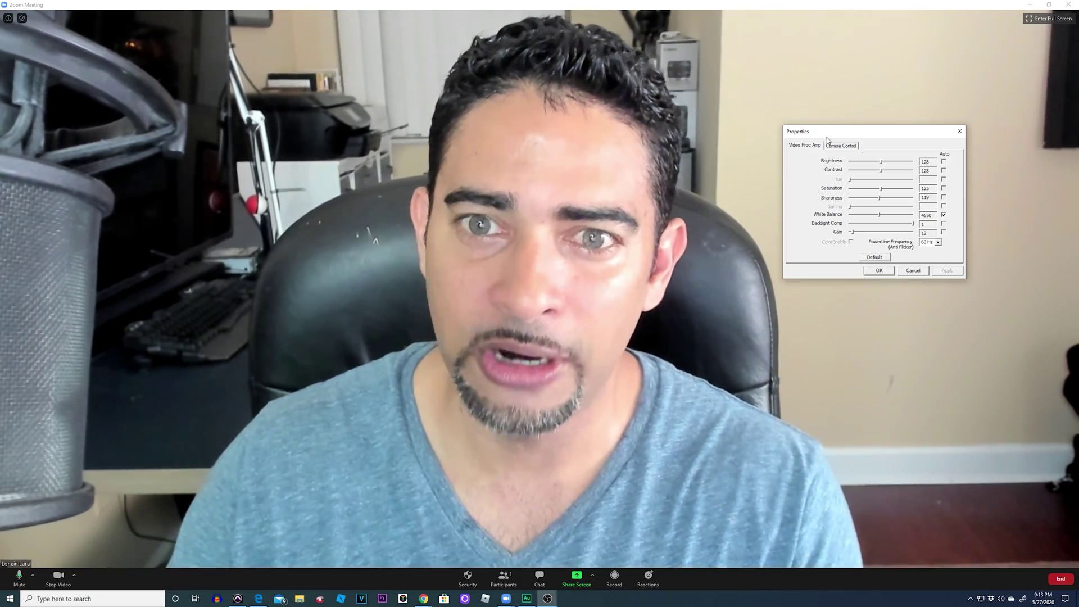
Step: Show the Camera Control settings in the webcam Properties dialog
click(848, 147)
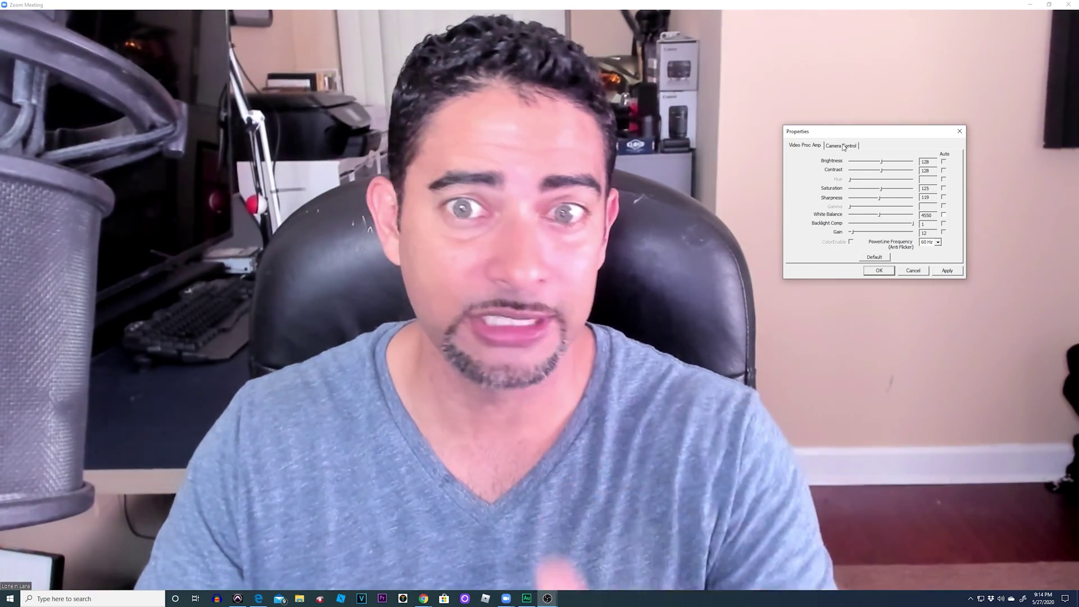
click(843, 147)
Step: Turn off automatic exposure, set focus to 0 and lower exposure to -6
click(937, 186)
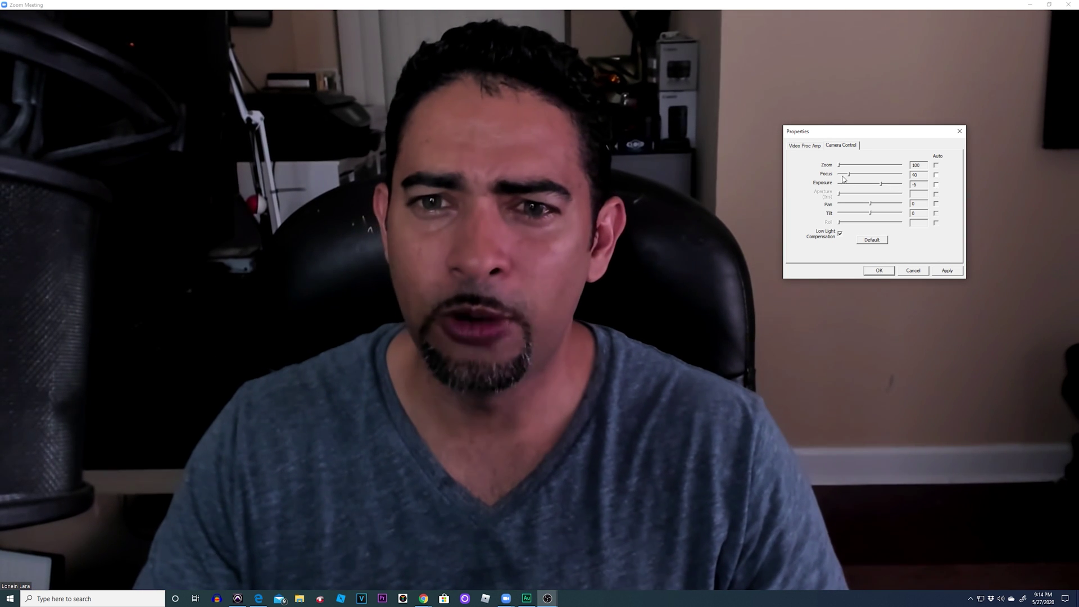
drag(850, 177, 825, 181)
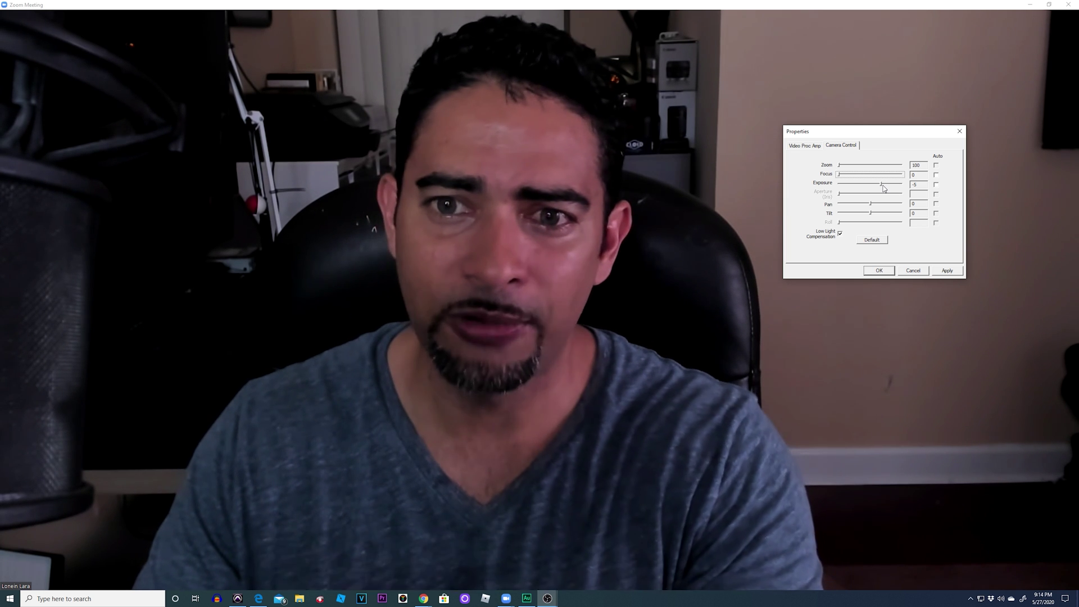
drag(881, 185, 873, 185)
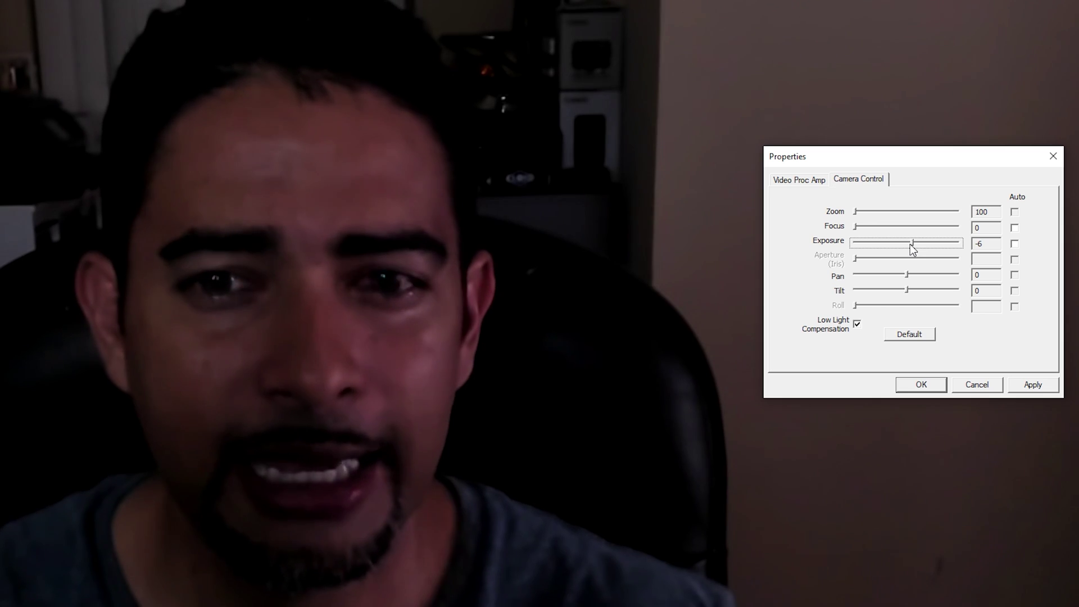
Step: Test exposure at -3, then bring it back down to -4
drag(911, 244, 944, 241)
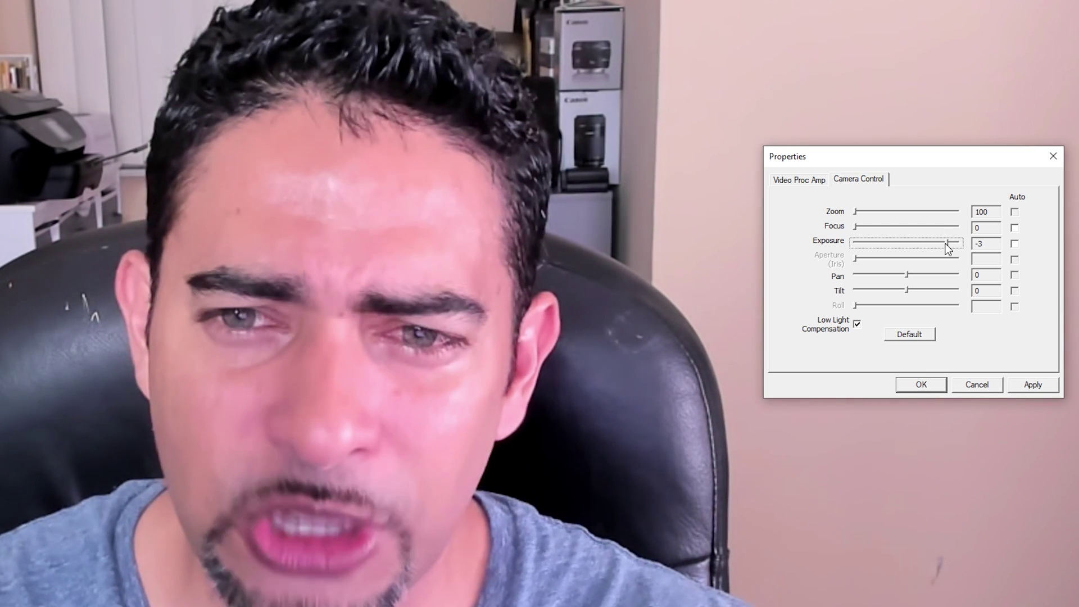
drag(949, 242, 926, 241)
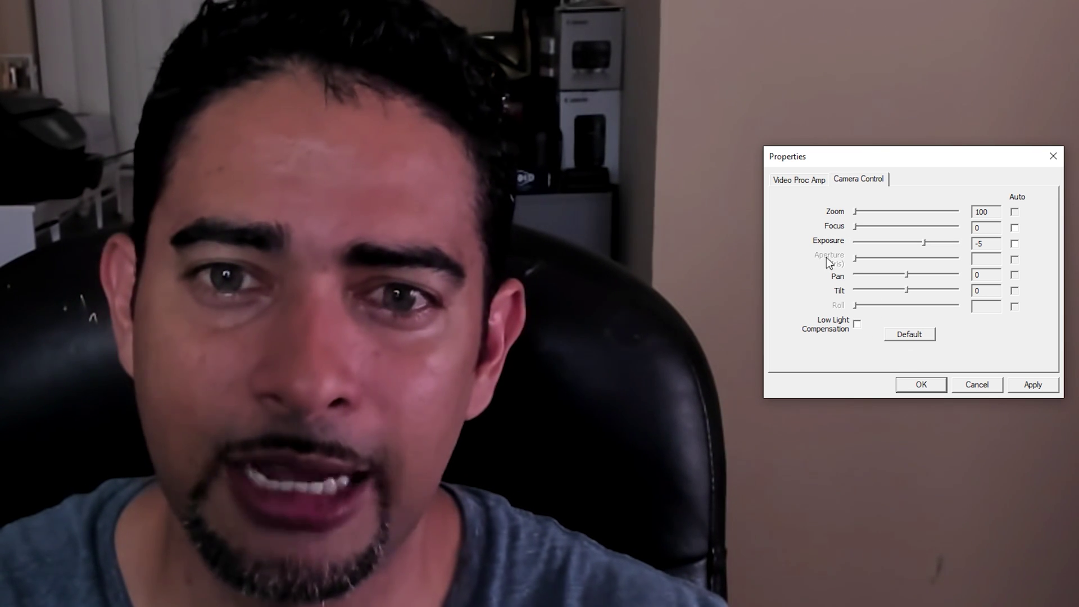
Step: In Video Proc Amp, raise gain from 12 well above 27, then lower it back down
click(802, 180)
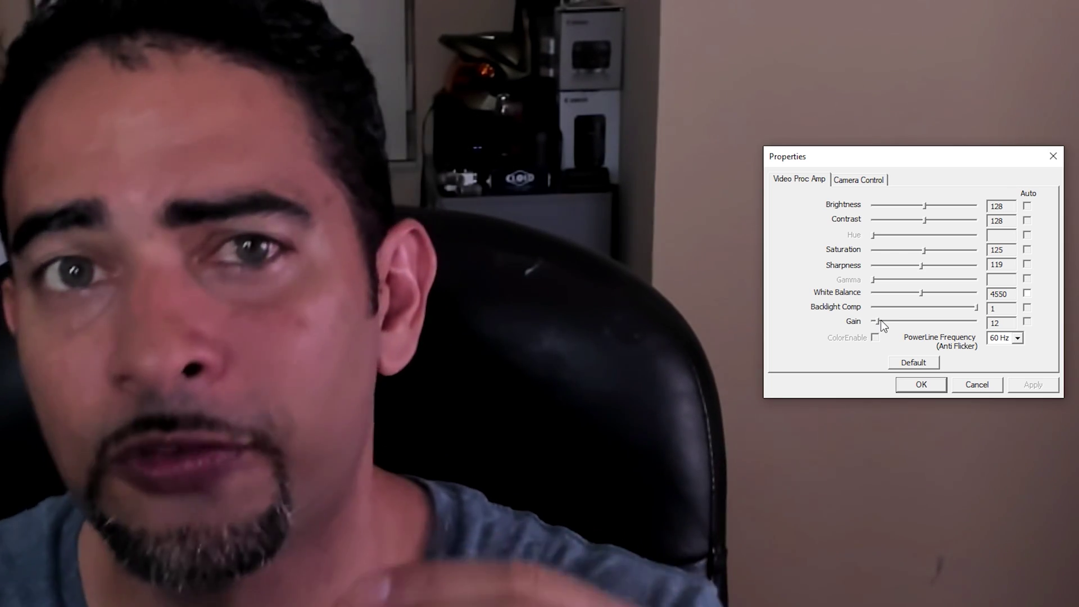
drag(881, 322, 897, 324)
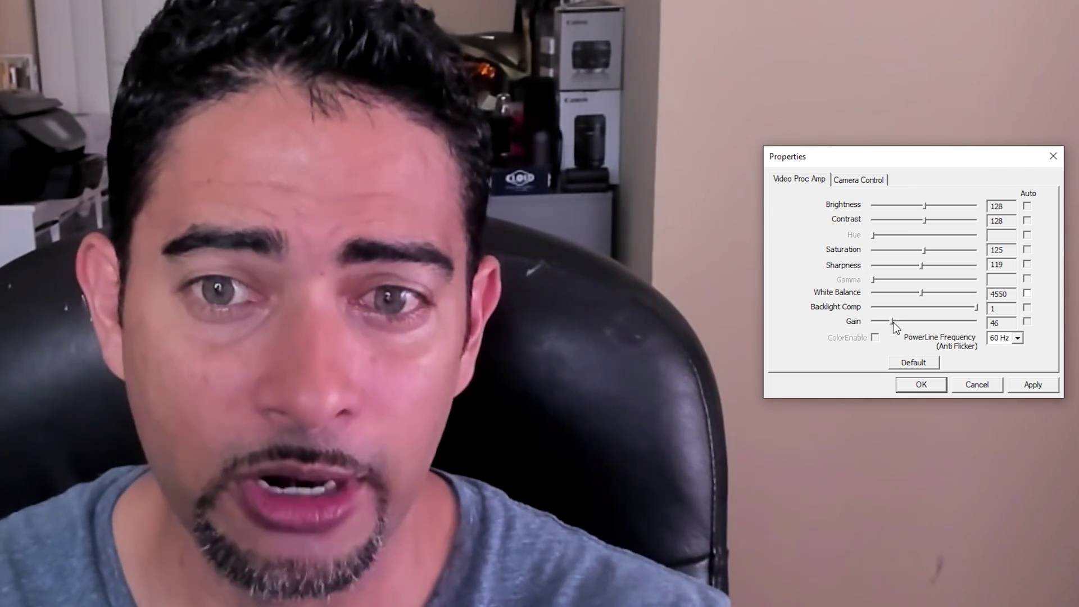
drag(894, 322, 916, 320)
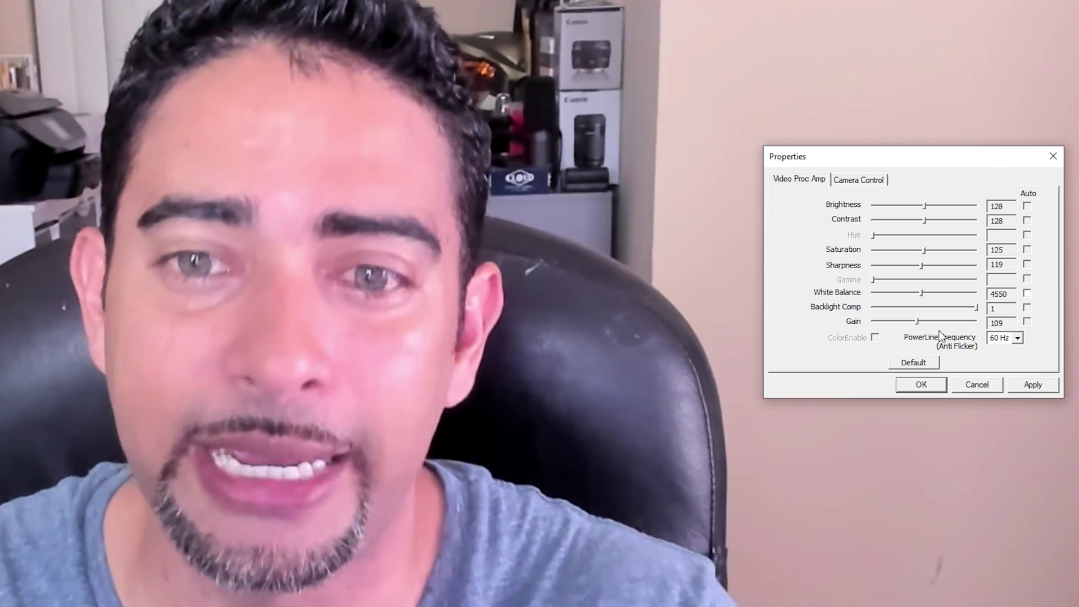
drag(912, 324, 894, 332)
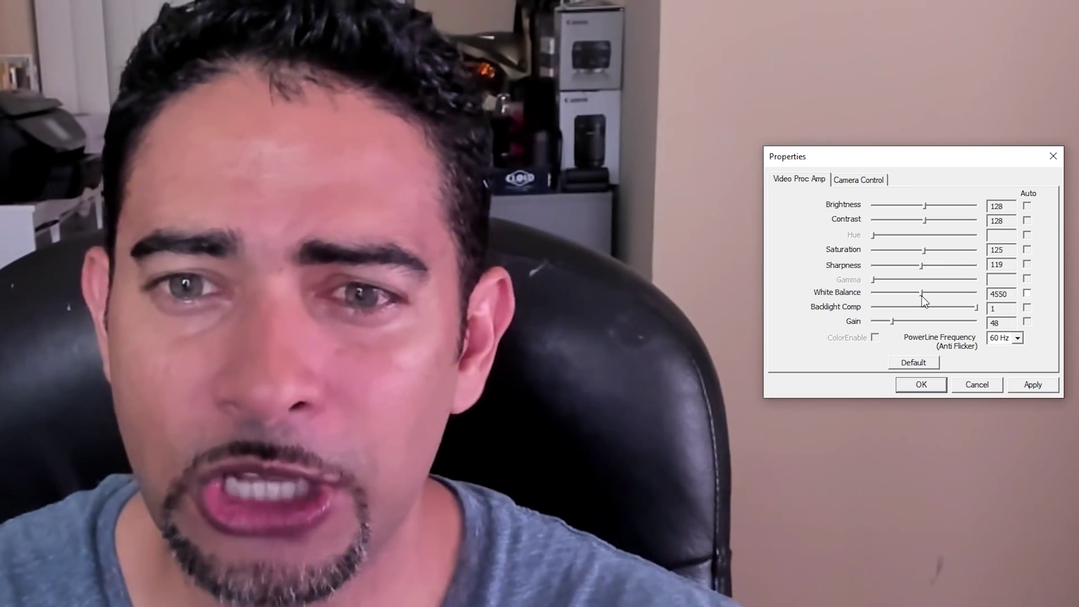
Step: Swing white balance to 2000 and the warm extreme, then fine-tune it near 4600
drag(922, 294, 951, 299)
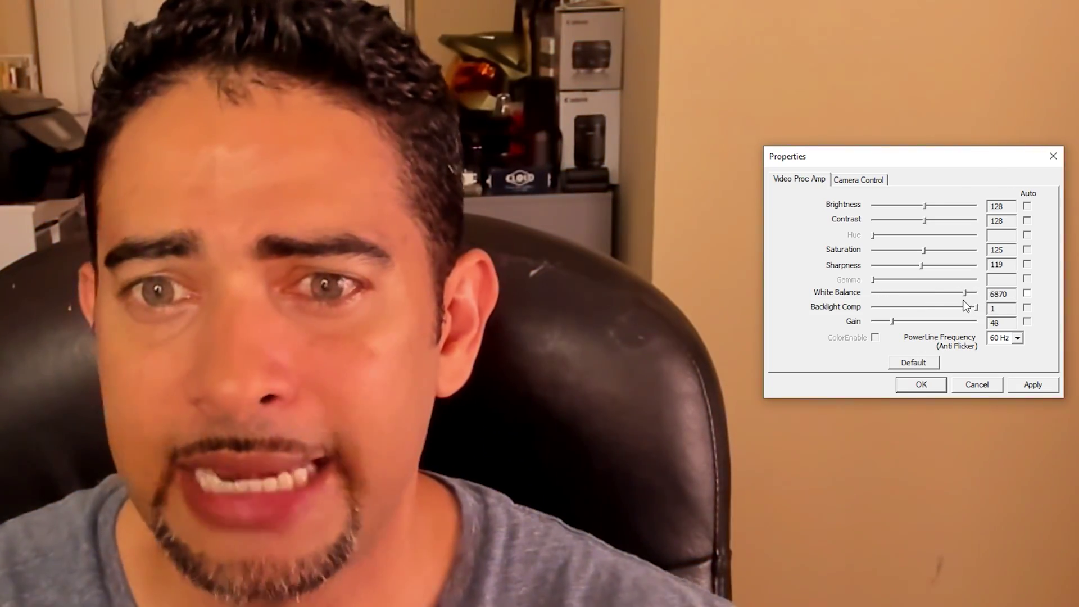
drag(982, 300, 928, 300)
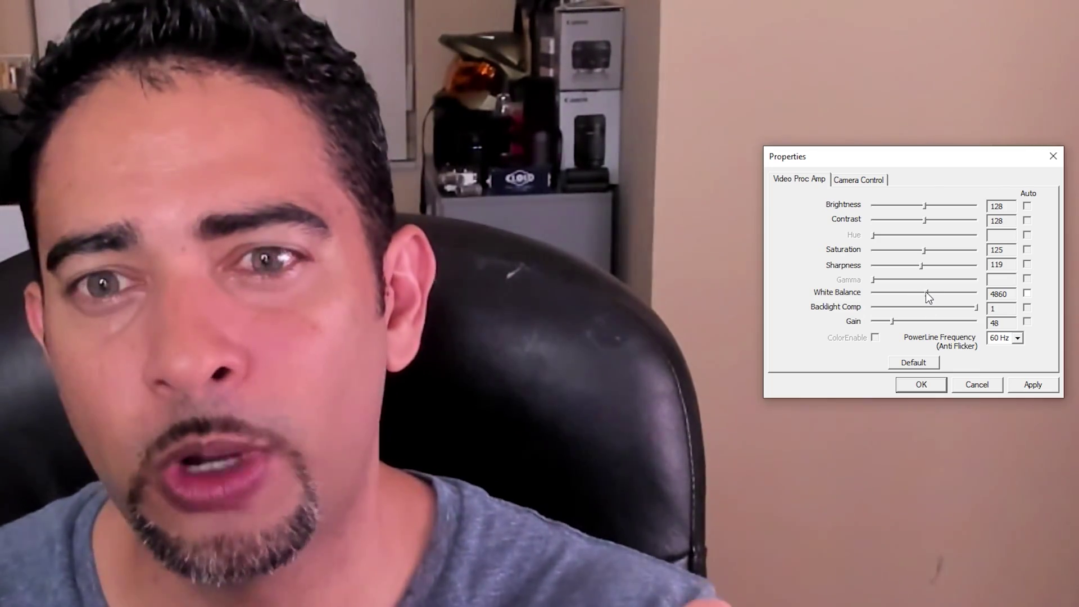
drag(926, 292, 908, 295)
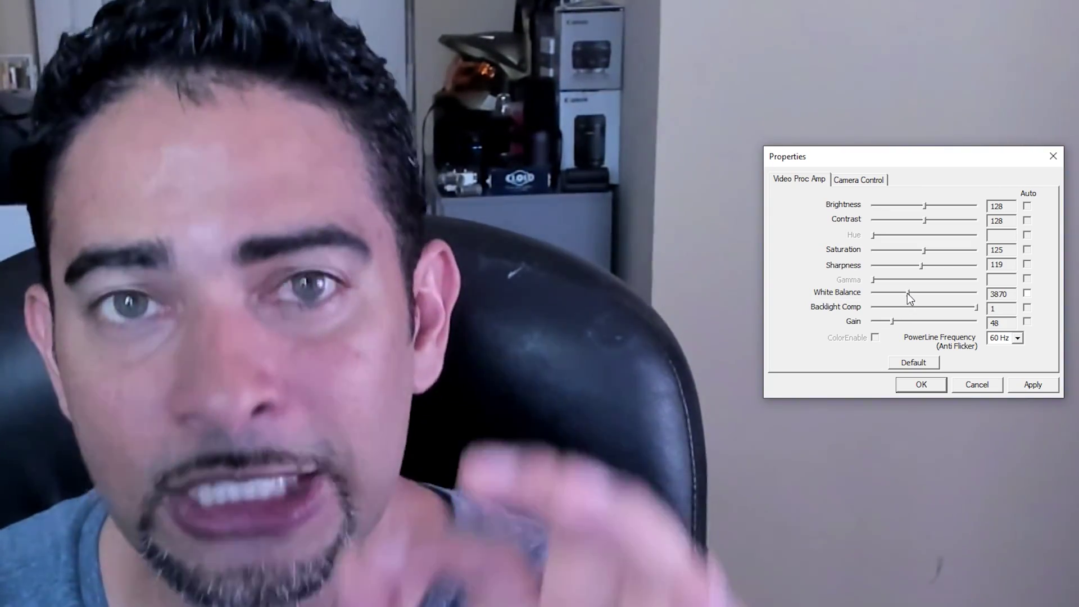
drag(907, 293, 909, 293)
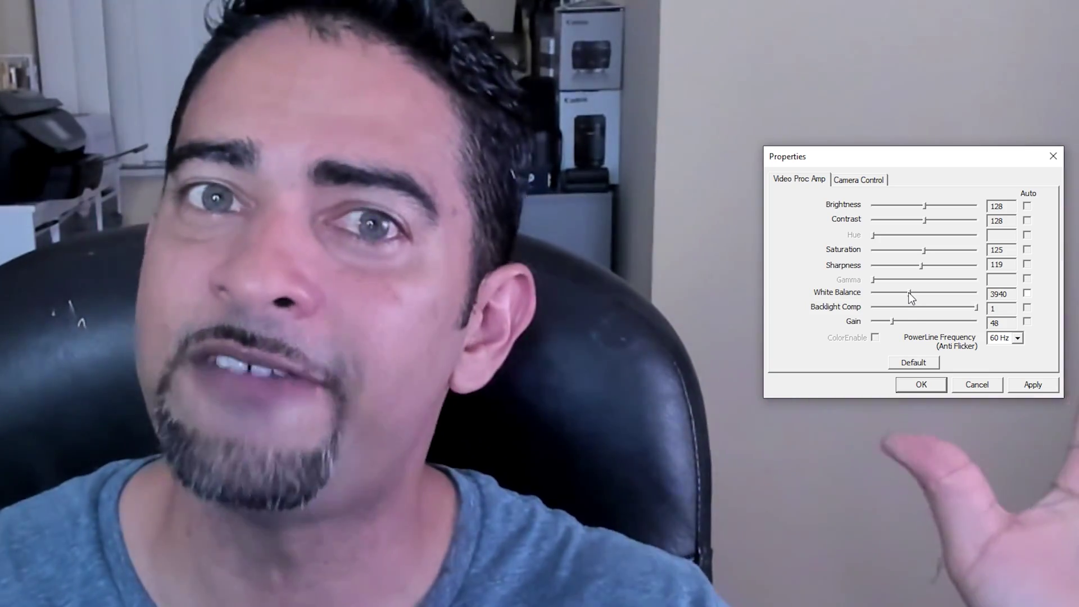
drag(909, 293, 922, 295)
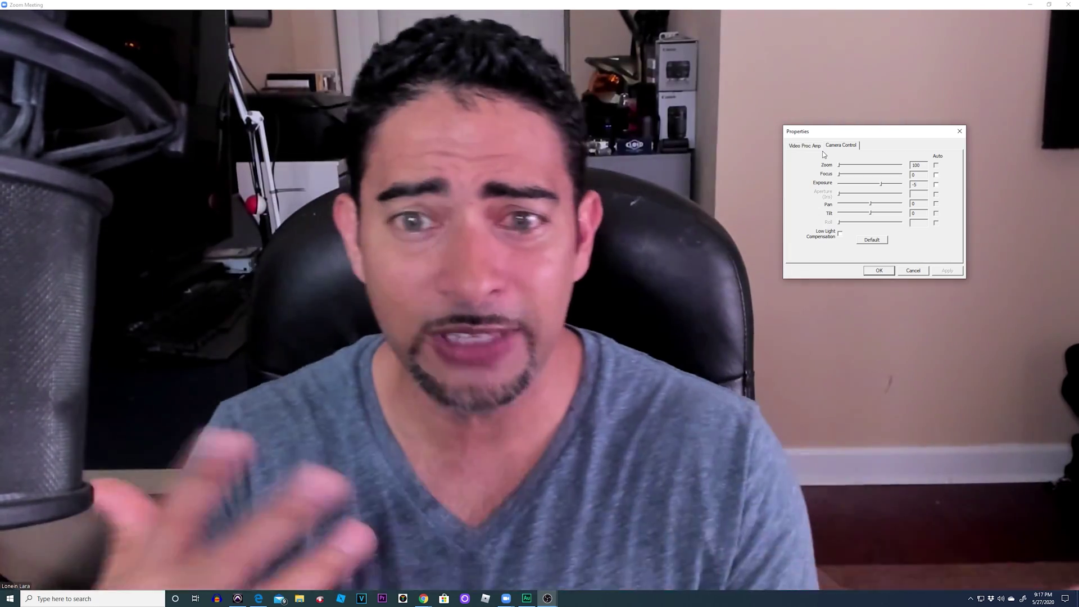
Step: Back in Video Proc Amp, set saturation to 122, then push it high to show oversaturation
click(804, 146)
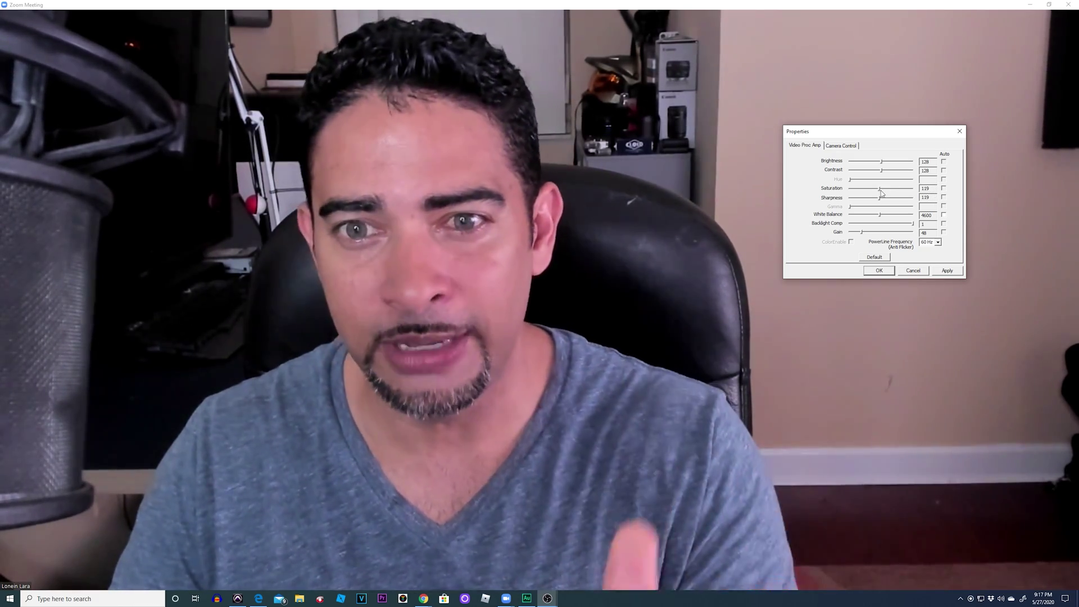
drag(881, 193, 881, 192)
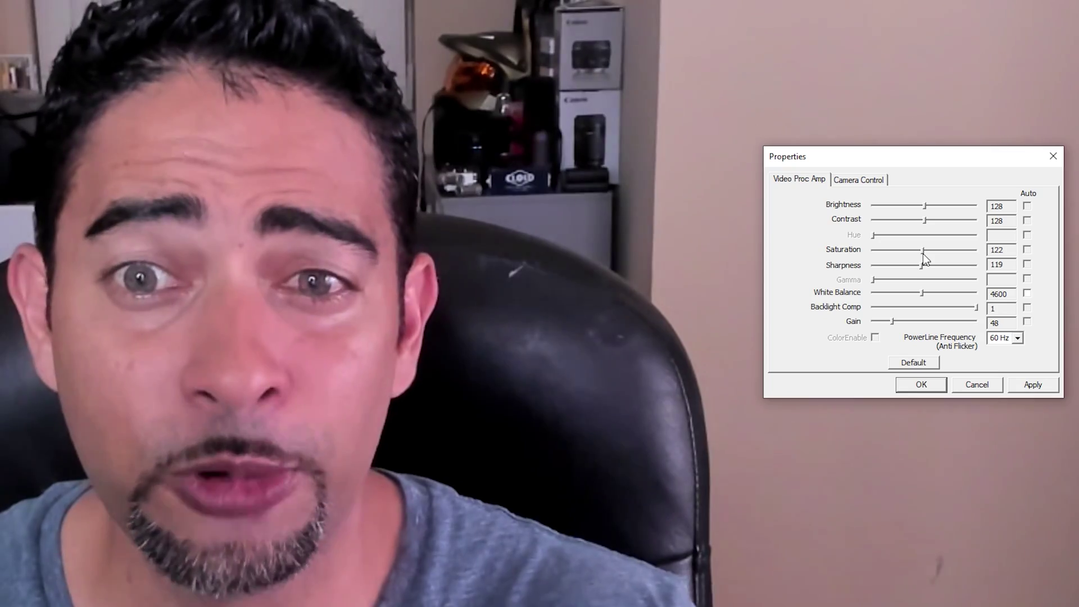
mouse_move(924, 253)
mouse_down()
mouse_move(952, 251)
mouse_move(926, 253)
mouse_up()
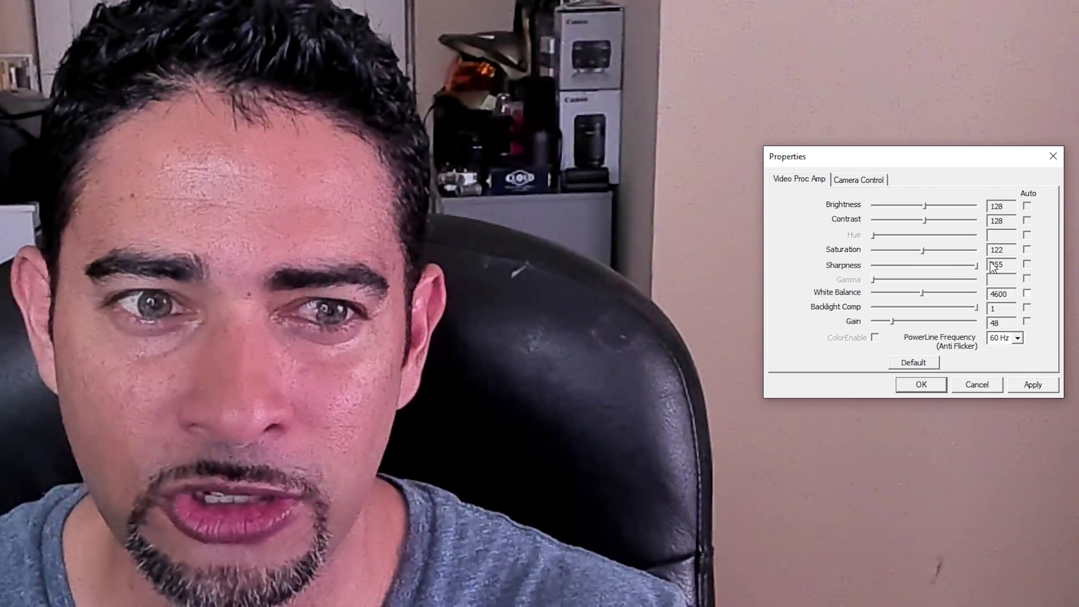
Step: Test the BRIO sharpness at its 255 maximum, then settle it at 117
drag(922, 266, 1000, 266)
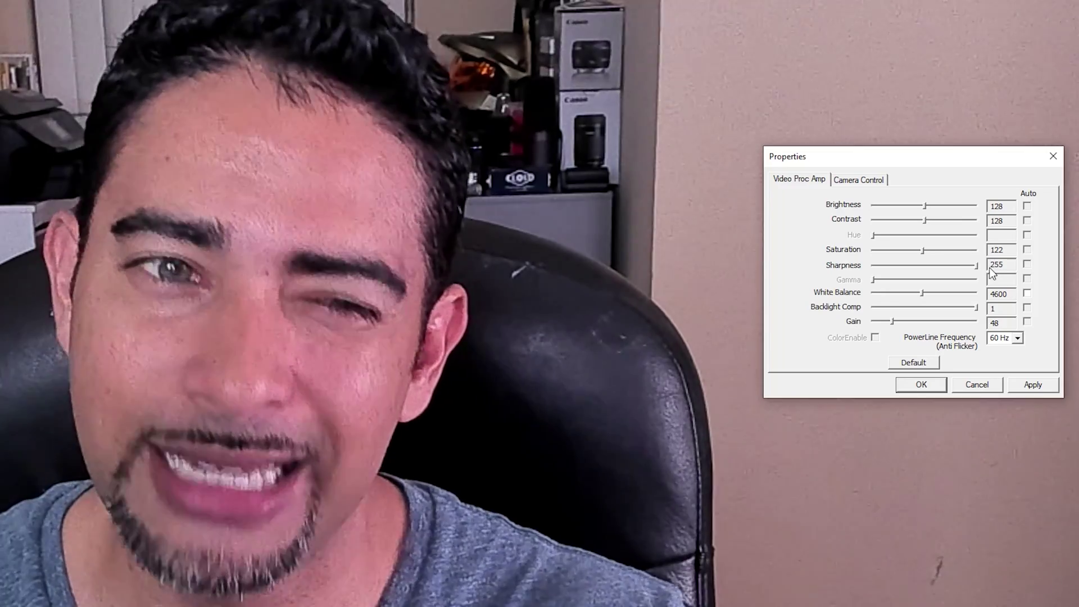
drag(973, 272, 922, 268)
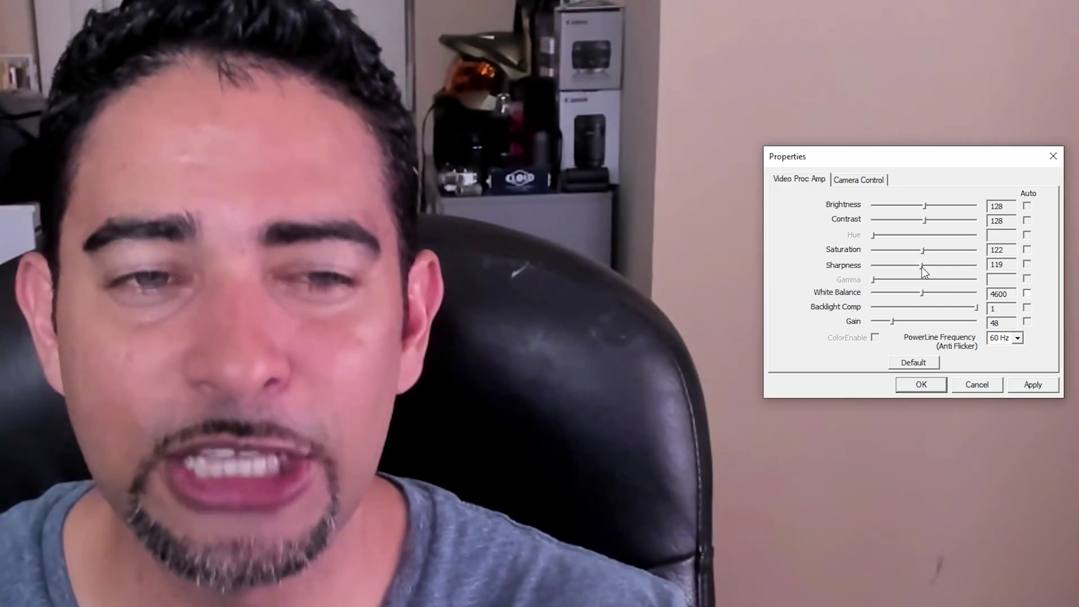
drag(922, 265, 920, 265)
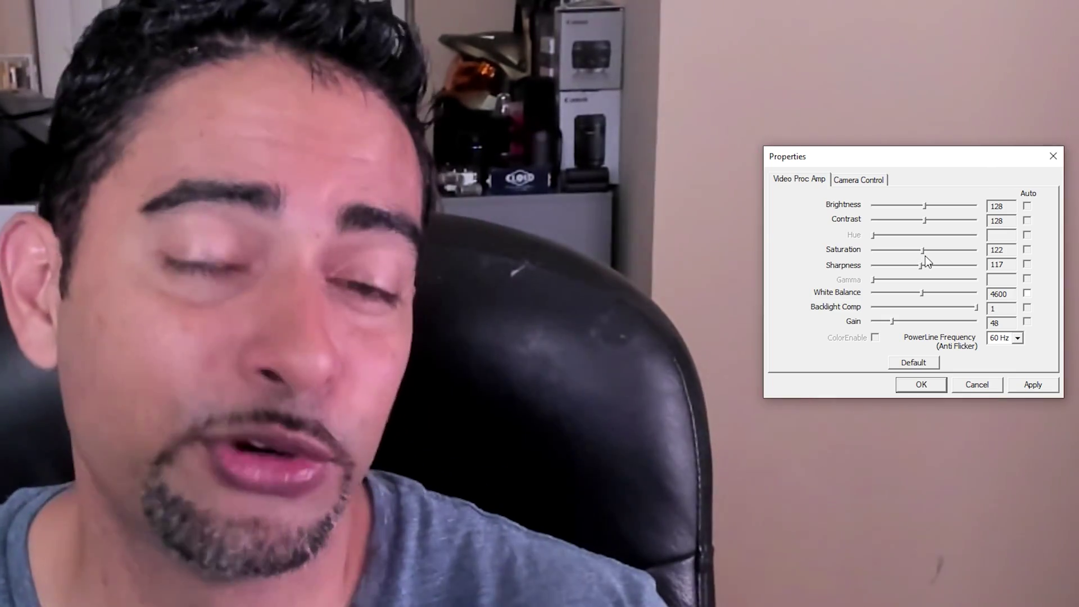
click(859, 180)
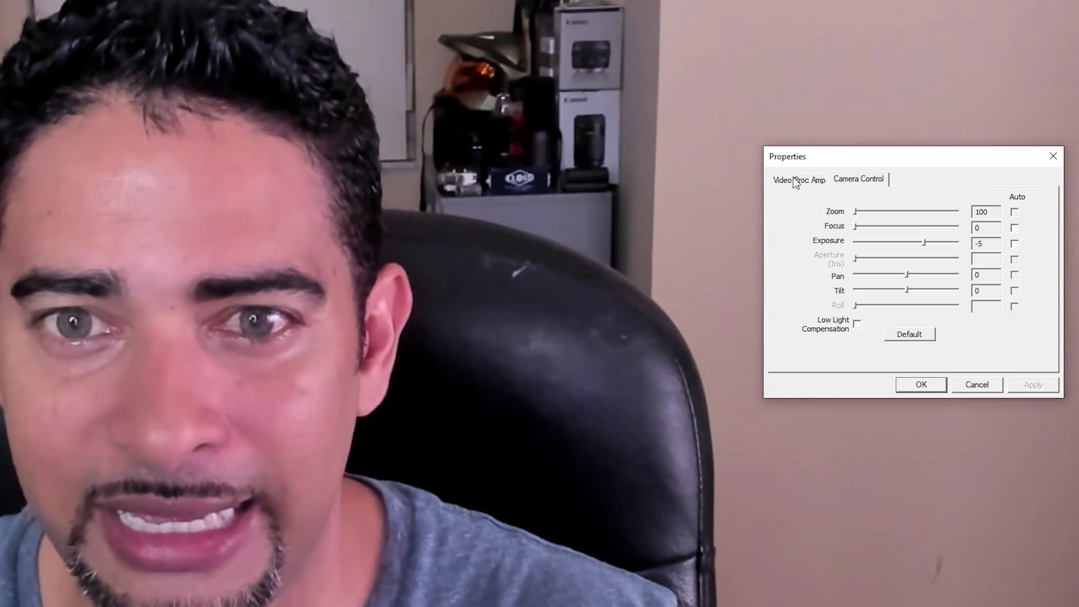
click(794, 178)
click(855, 181)
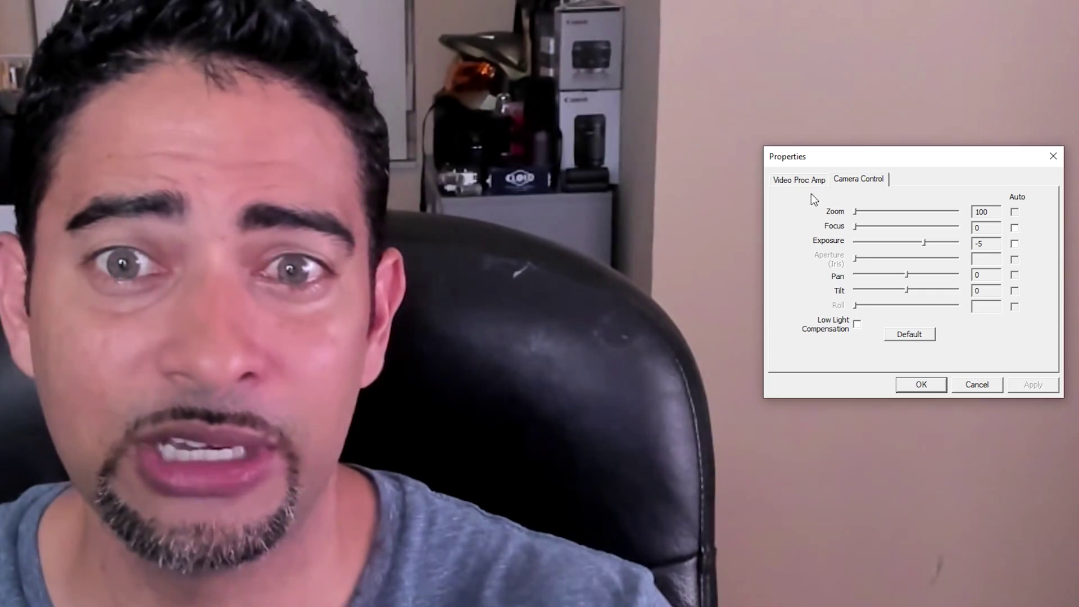
click(801, 177)
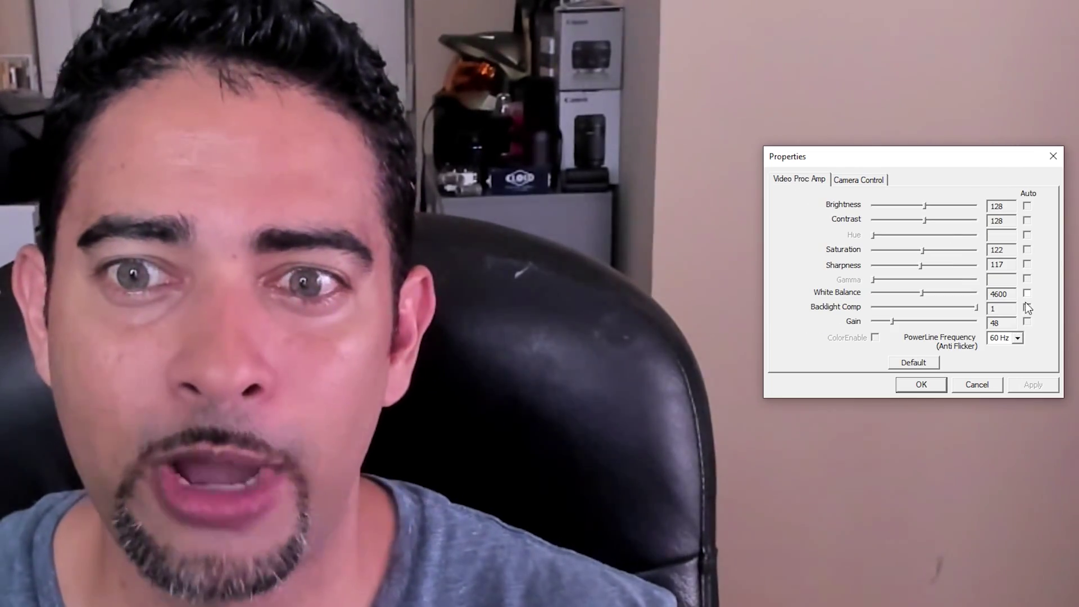
click(1027, 293)
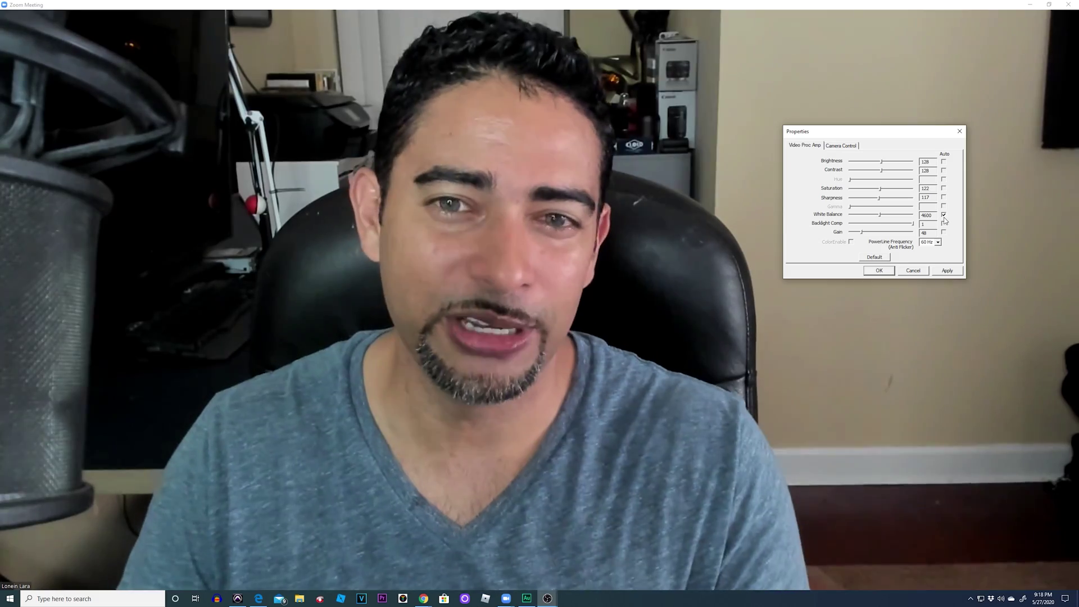
click(1028, 296)
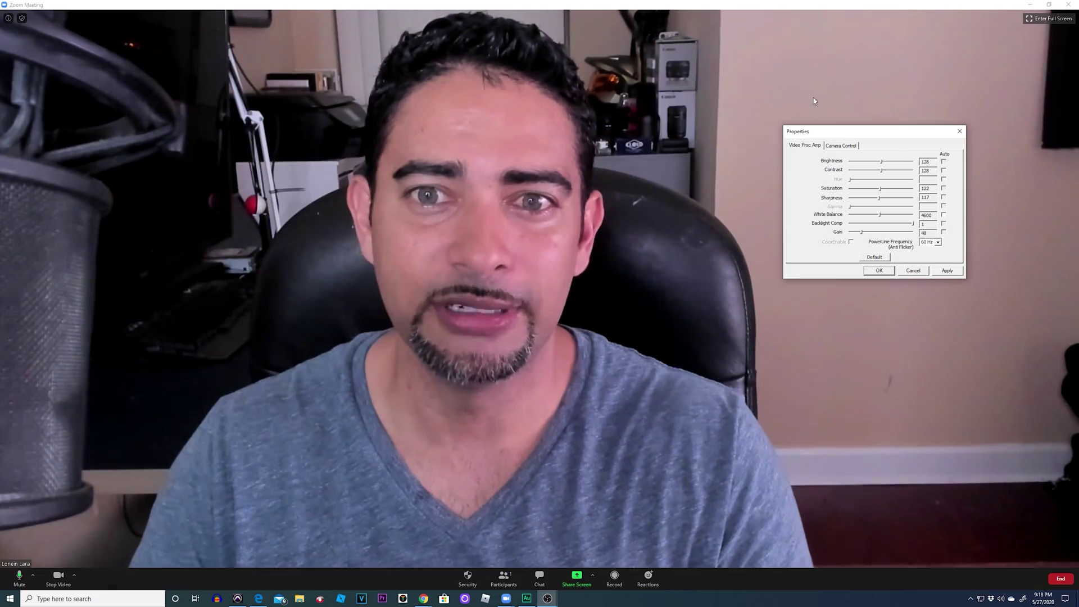
click(842, 145)
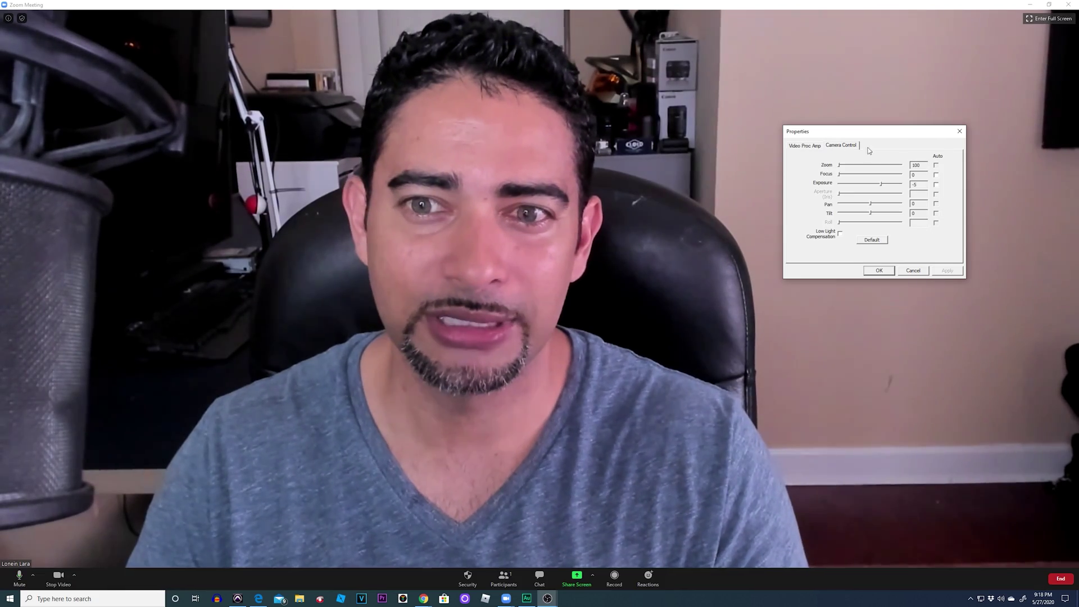
click(936, 185)
click(936, 186)
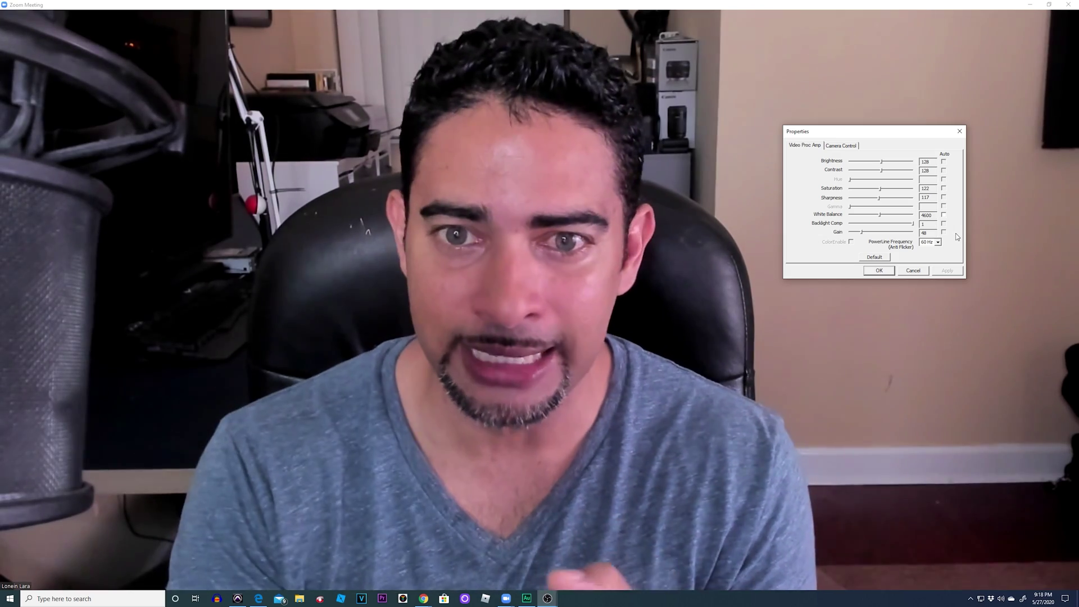
key(ctrl+Tab)
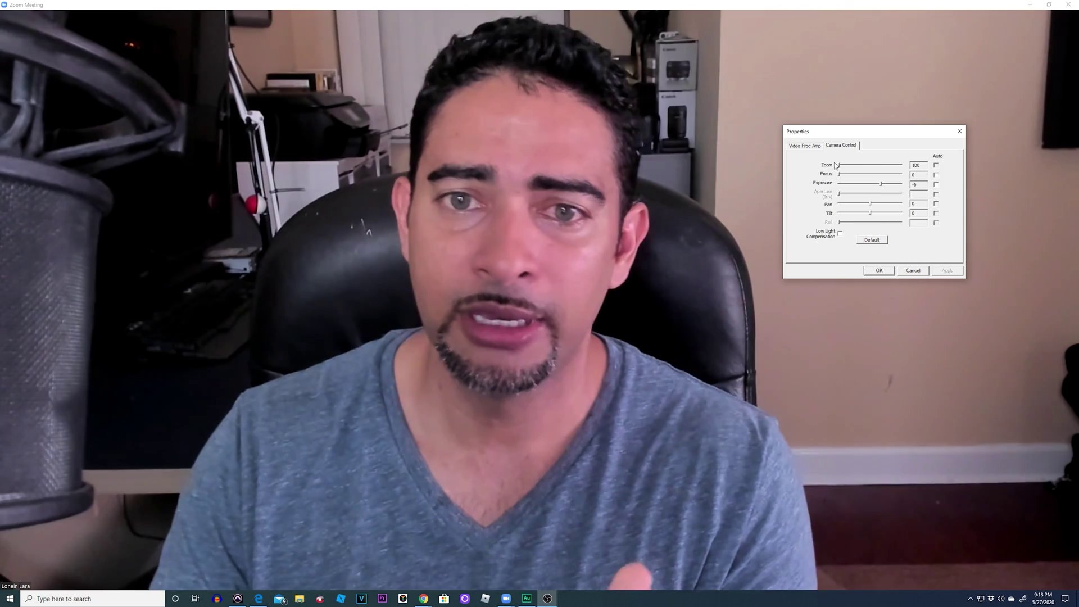
click(805, 145)
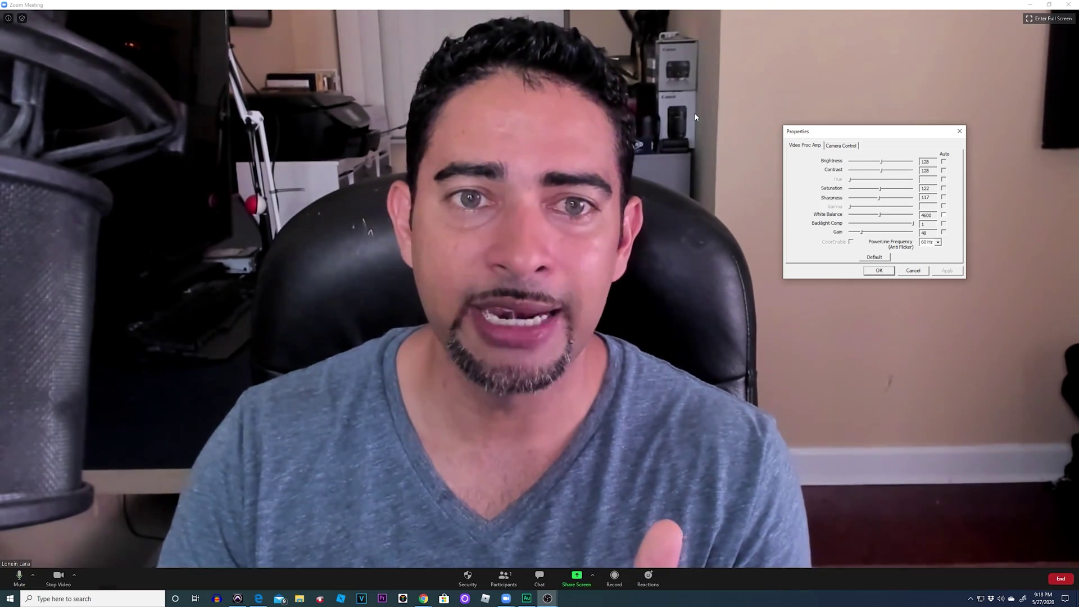